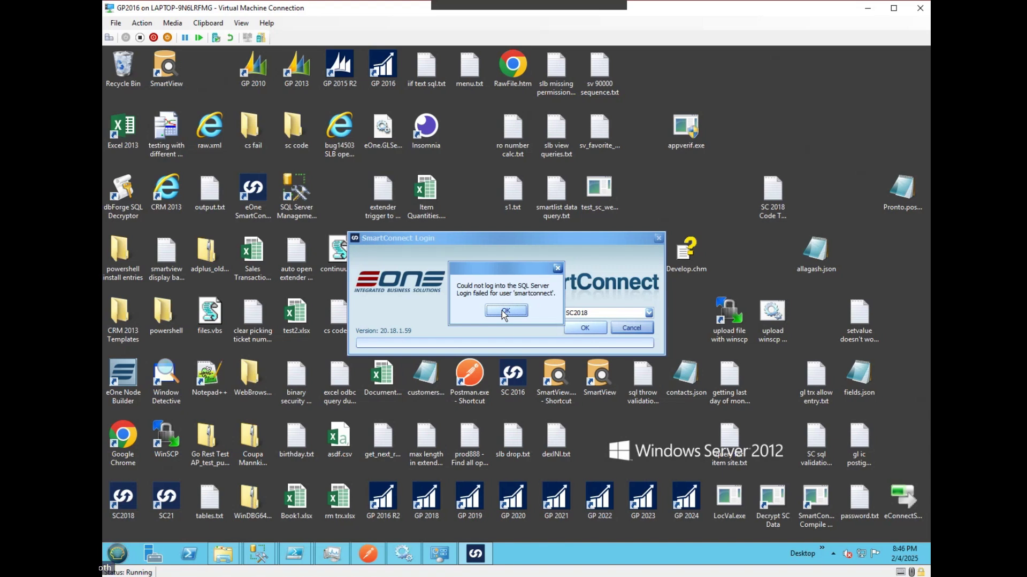
Step: Dismiss the failed SmartConnect login and run eOne.SmartConnect.Config.exe from the SmartConnect program folder as administrator
left_click(504, 312)
left_click(634, 327)
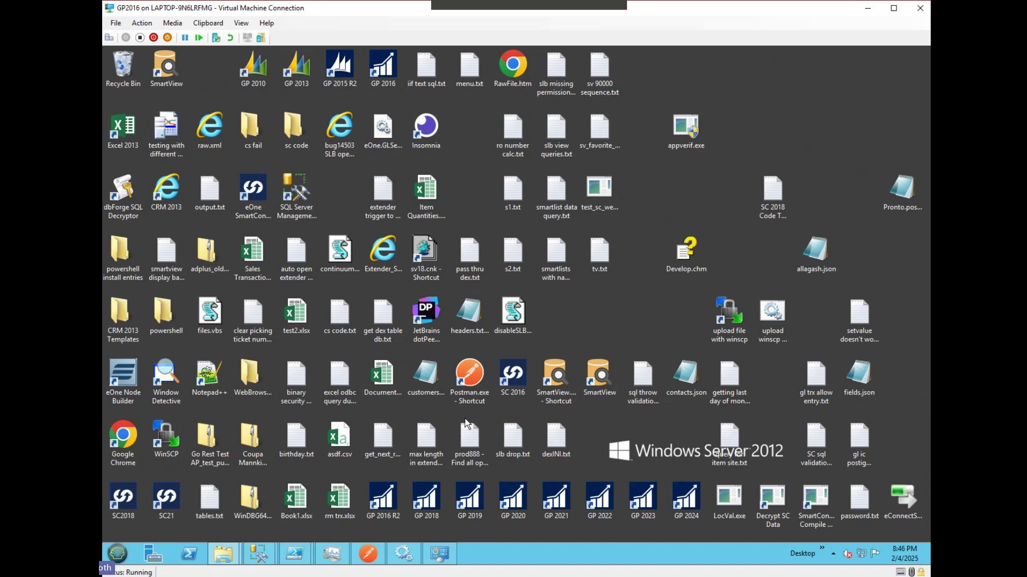
mouse_move(228, 563)
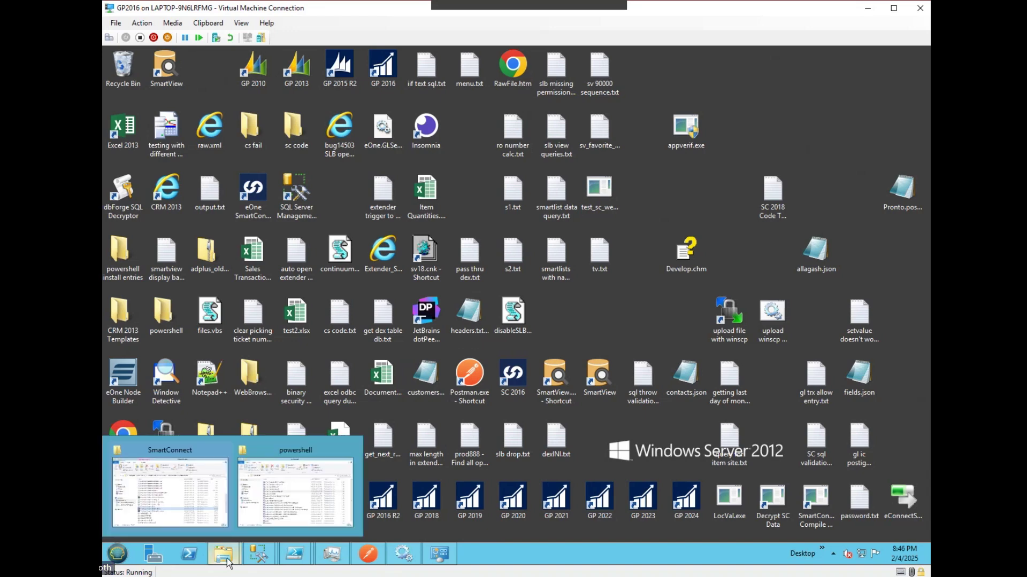
left_click(176, 501)
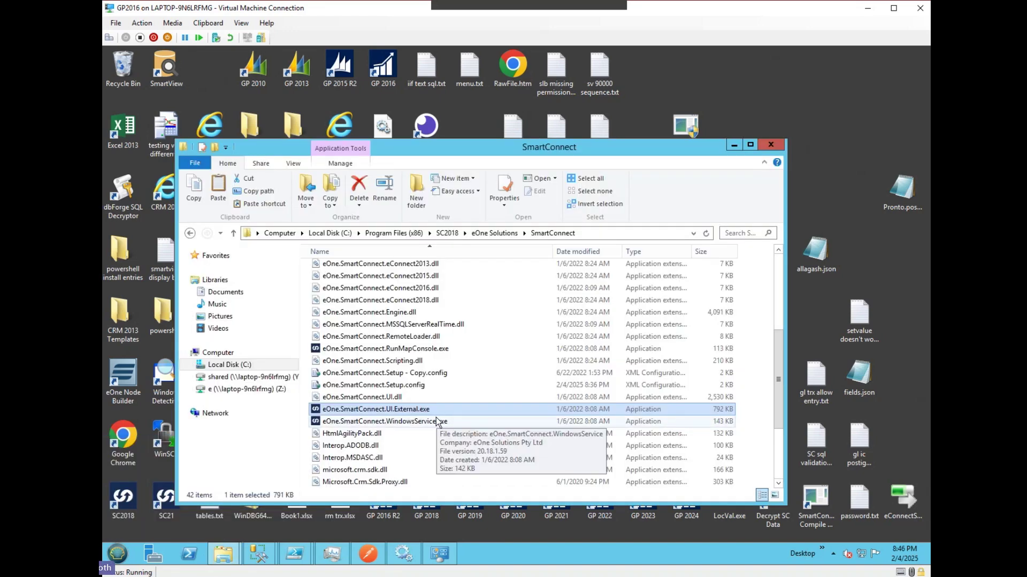
scroll(435, 420, "up", 4)
left_click(367, 293)
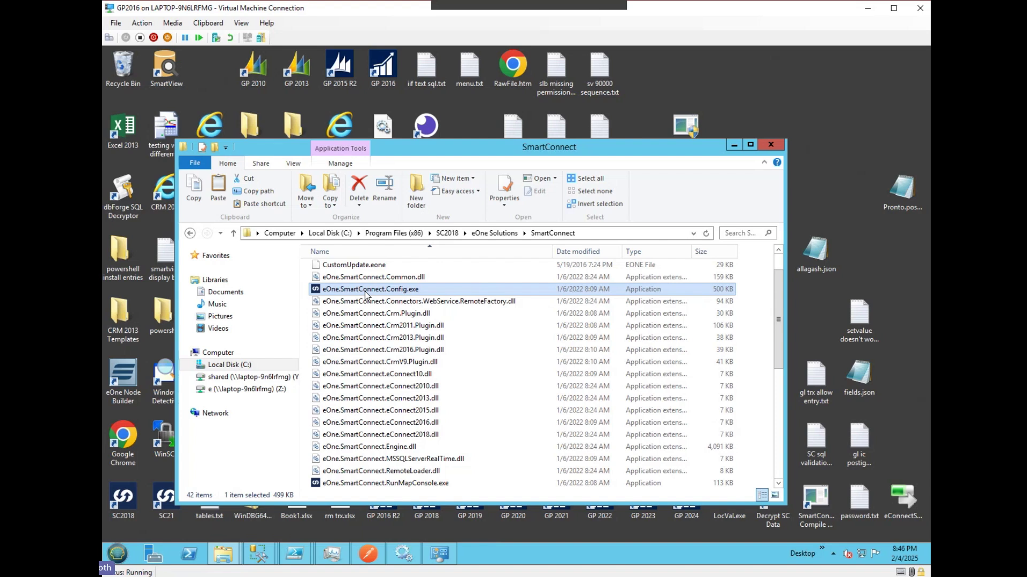
right_click(326, 292)
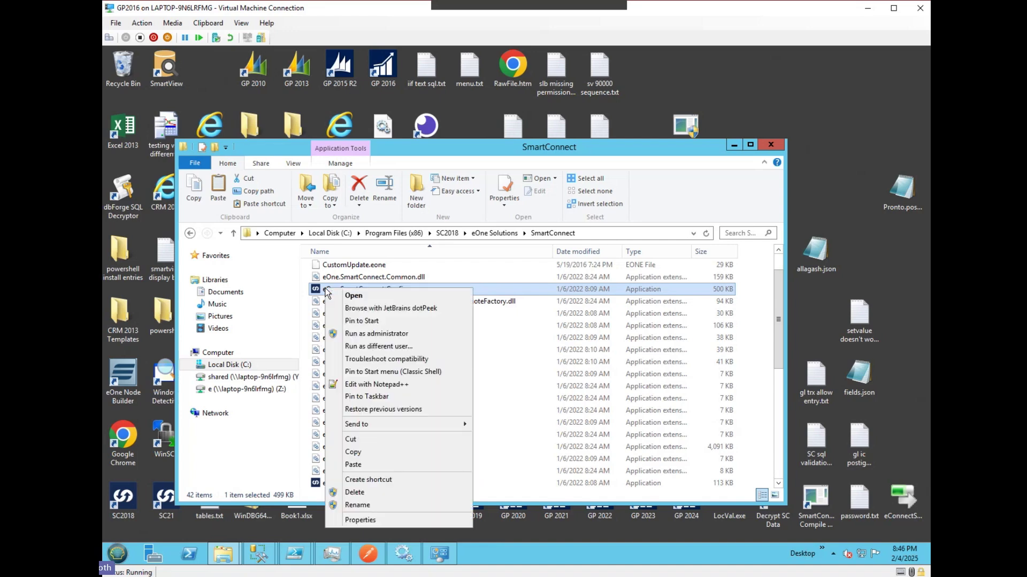
left_click(370, 336)
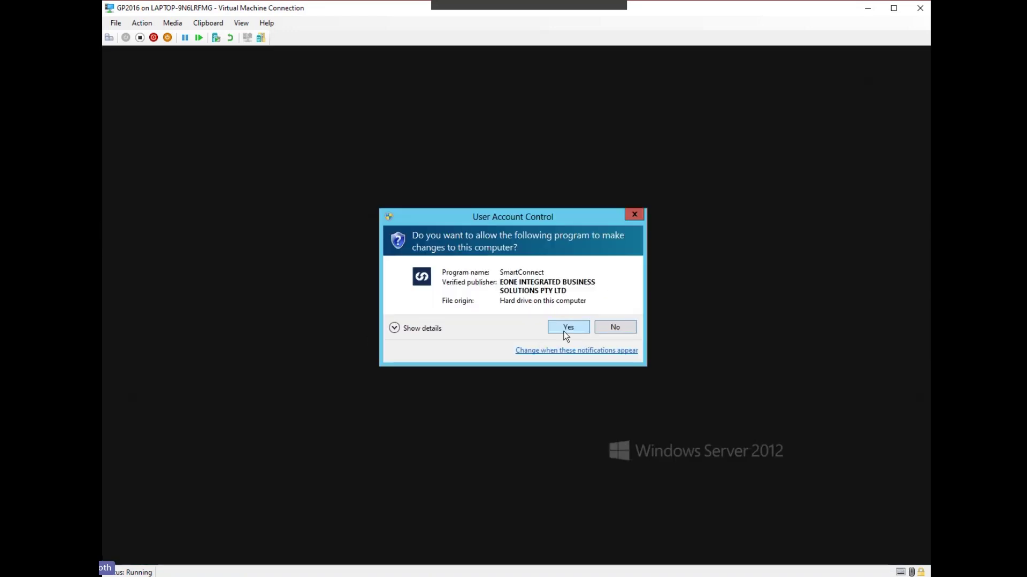
left_click(563, 331)
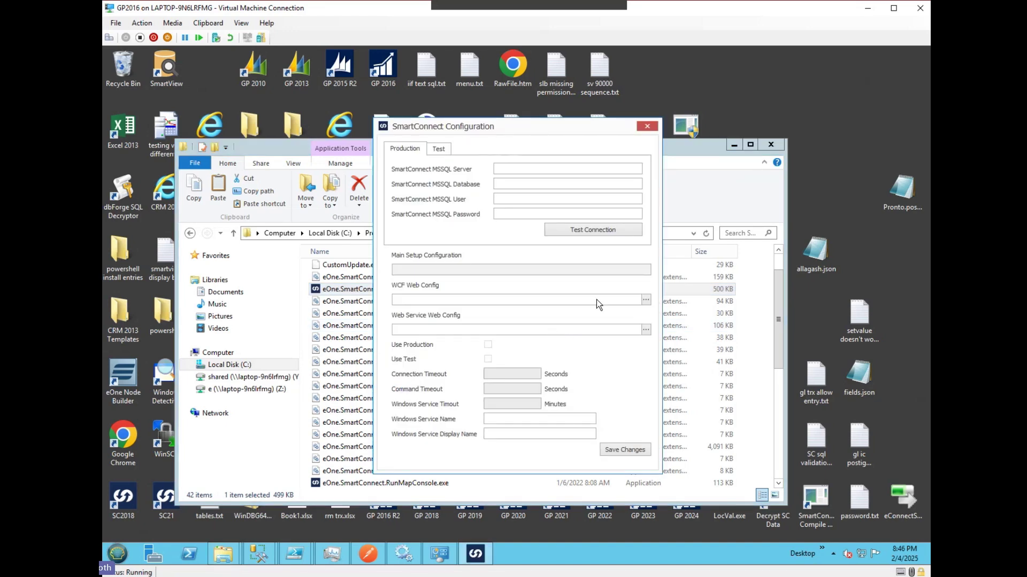
Step: Locate eOne.SmartConnect.Setup.config in the SmartConnect program folder, and return to the SmartConnect Configuration window
left_click(690, 188)
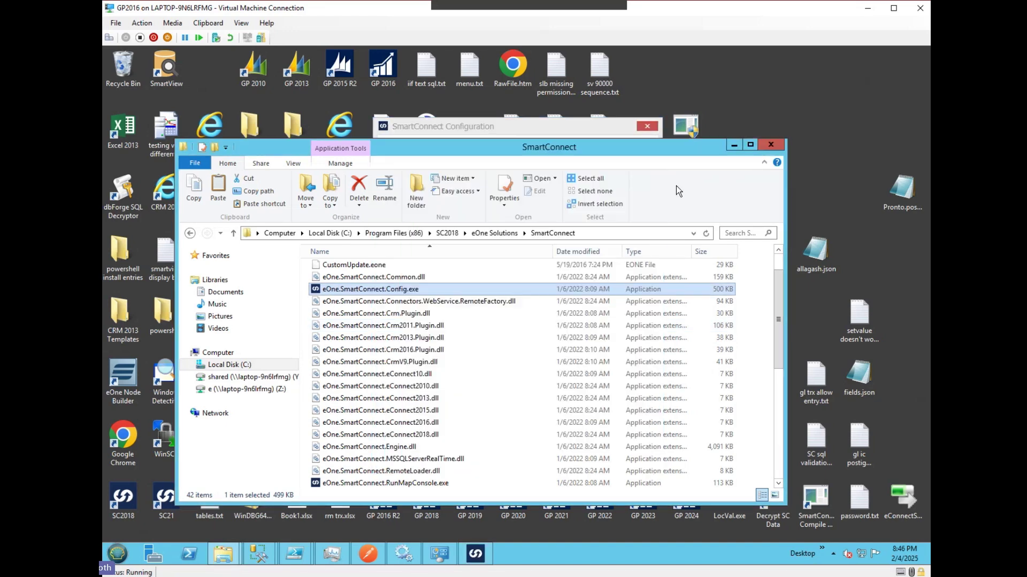
left_click_drag(777, 313, 772, 376)
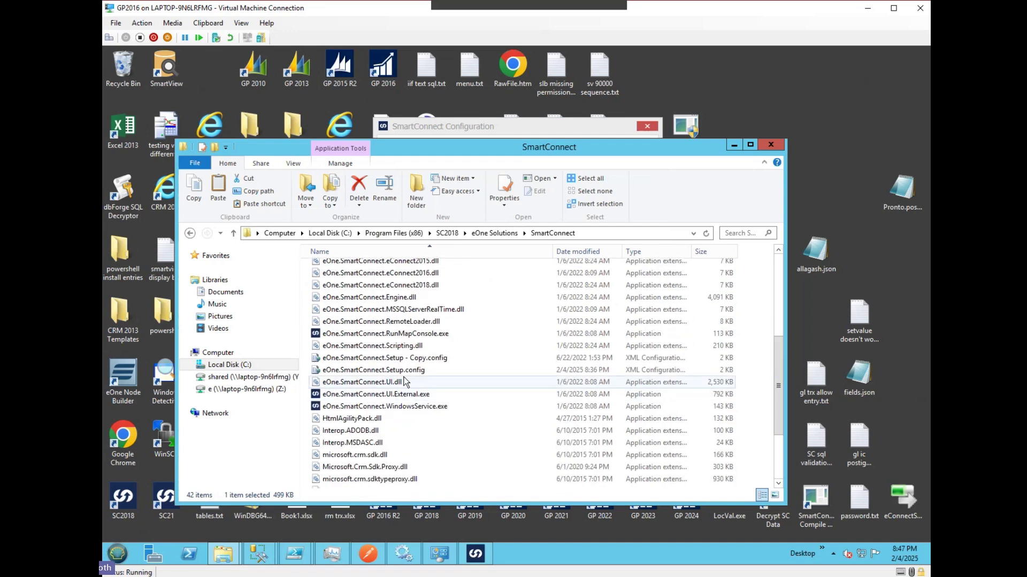
left_click(416, 372)
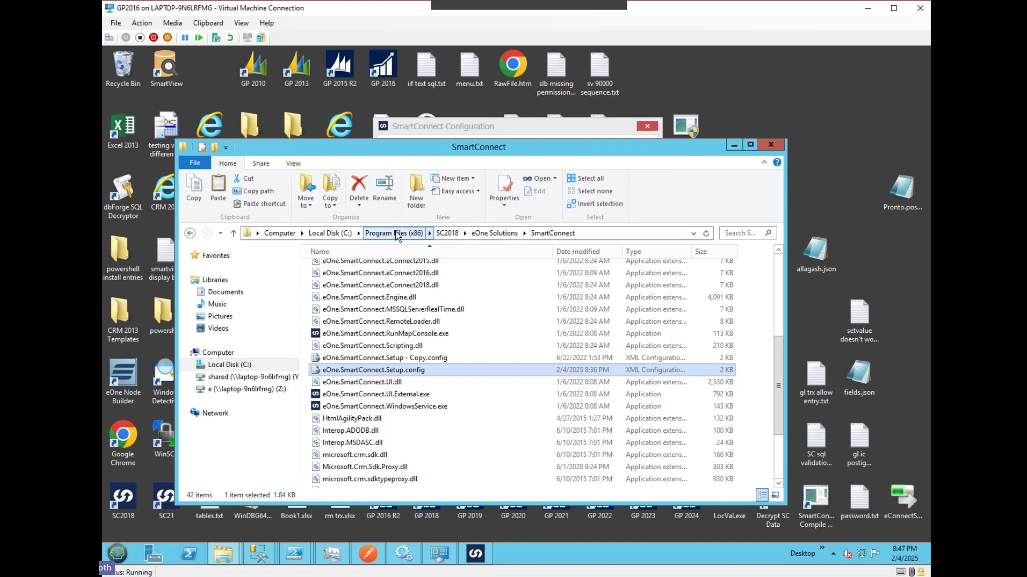
left_click(734, 146)
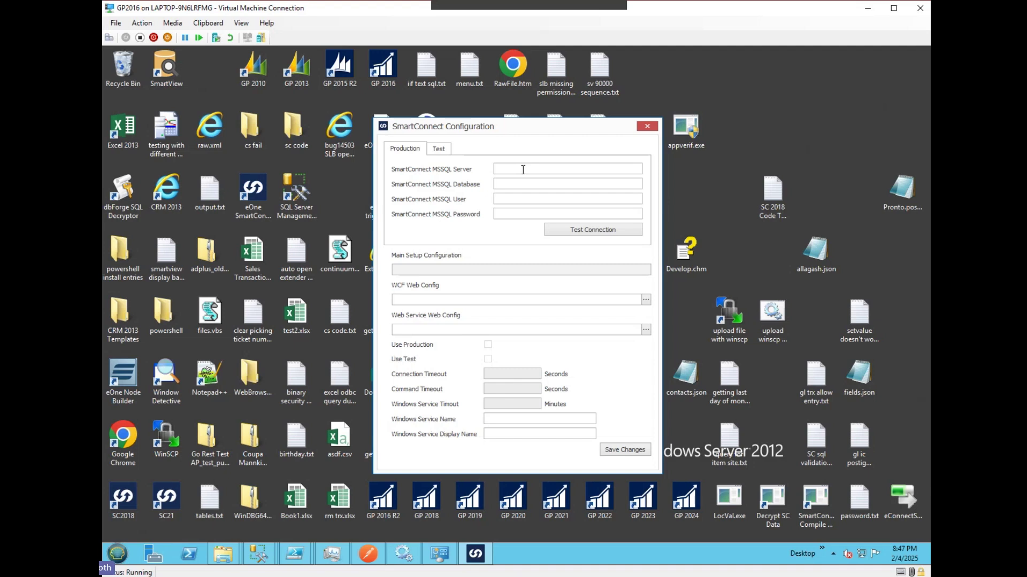
Step: Enter production server eone-2014\eone, database SC2018, user smartconnect and the MSSQL password, and test the connection
type("eone-2014\\eone")
left_click(513, 183)
type("SC2018")
left_click(514, 198)
type("smartconnect")
left_click(514, 214)
type("**********")
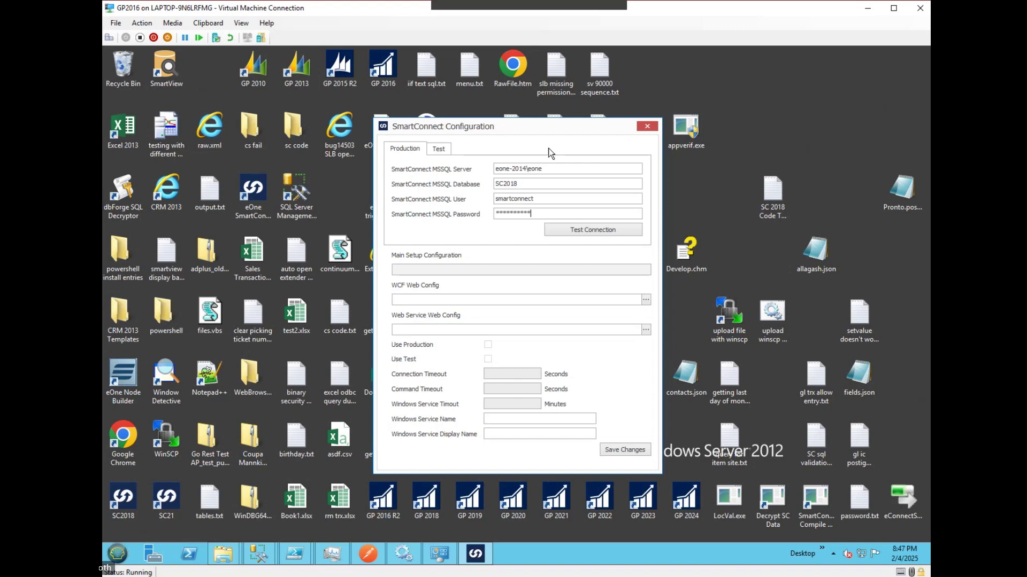
left_click(601, 228)
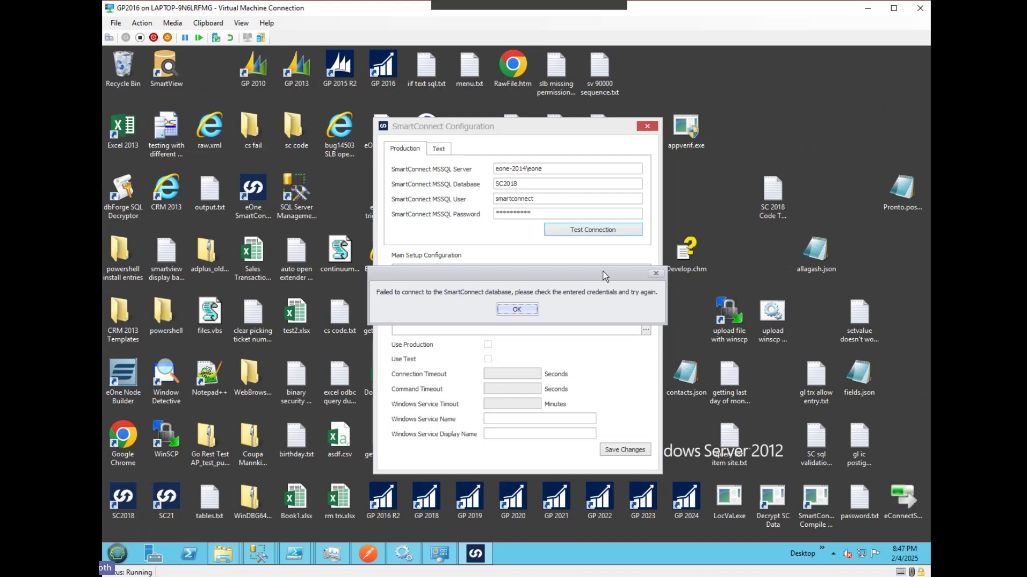
left_click(507, 310)
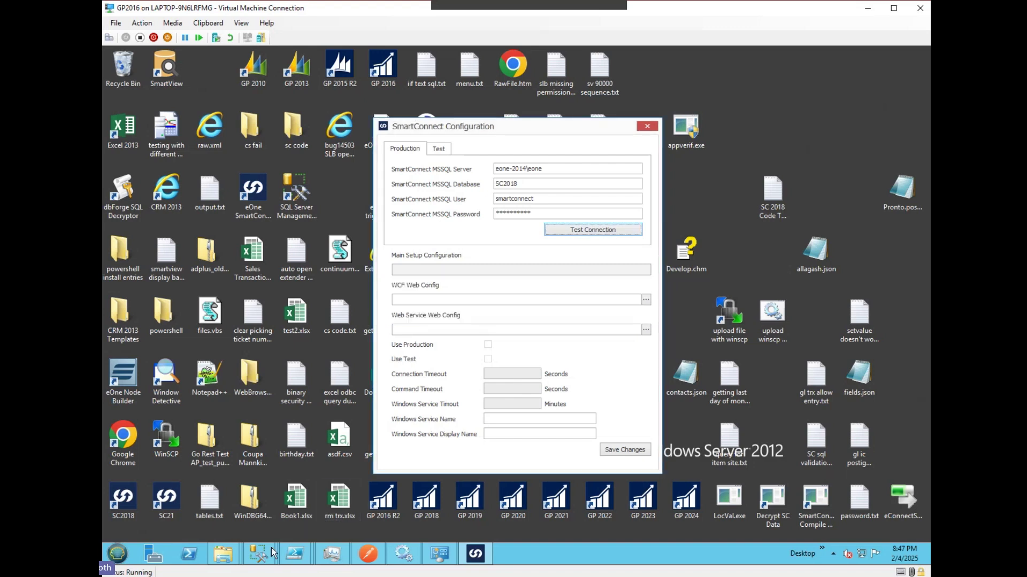
Step: Switch to SQL Server Management Studio and set a new, confirmed password in the SmartConnect login's properties
mouse_move(271, 549)
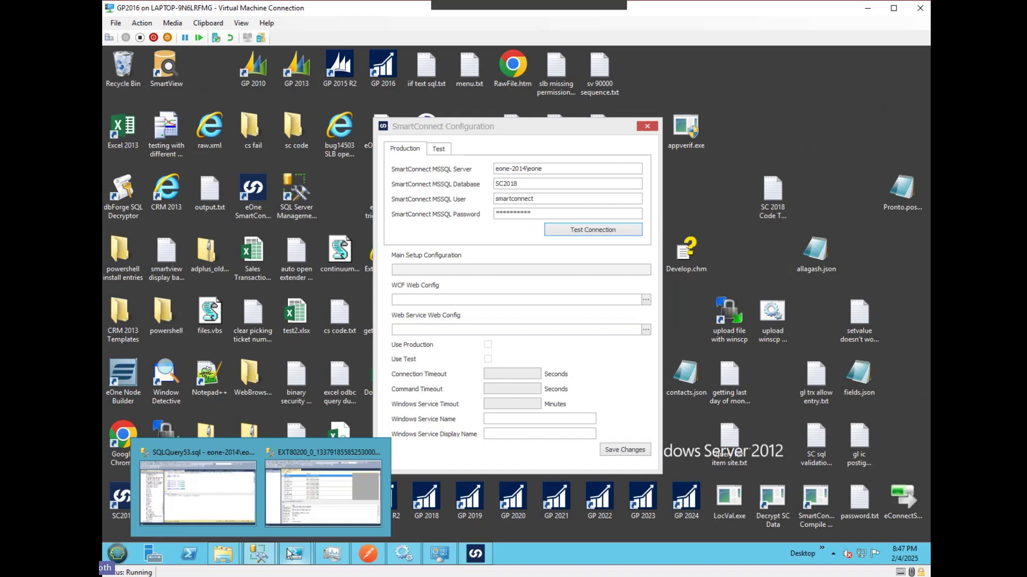
left_click(174, 499)
right_click(222, 437)
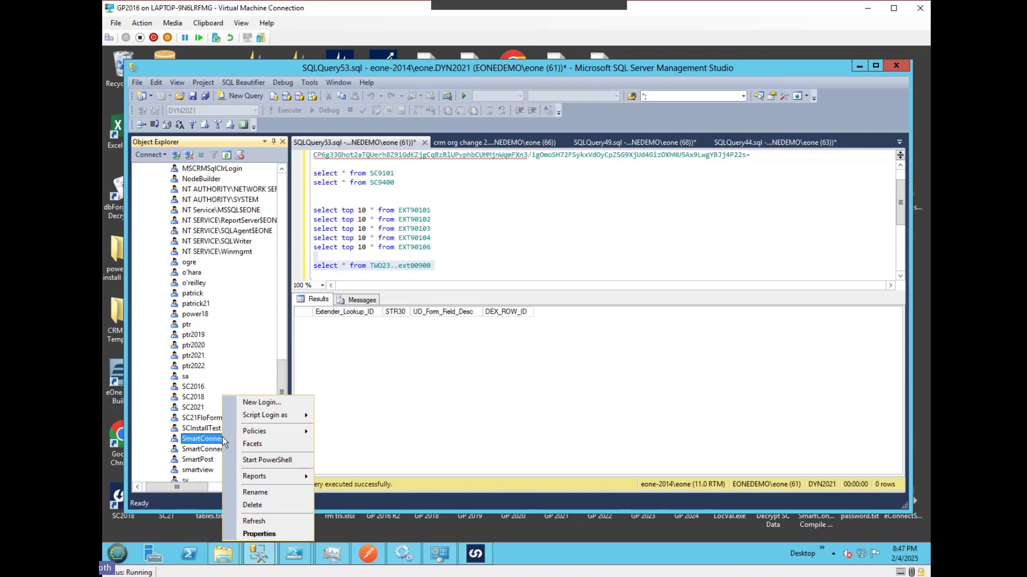
left_click(261, 536)
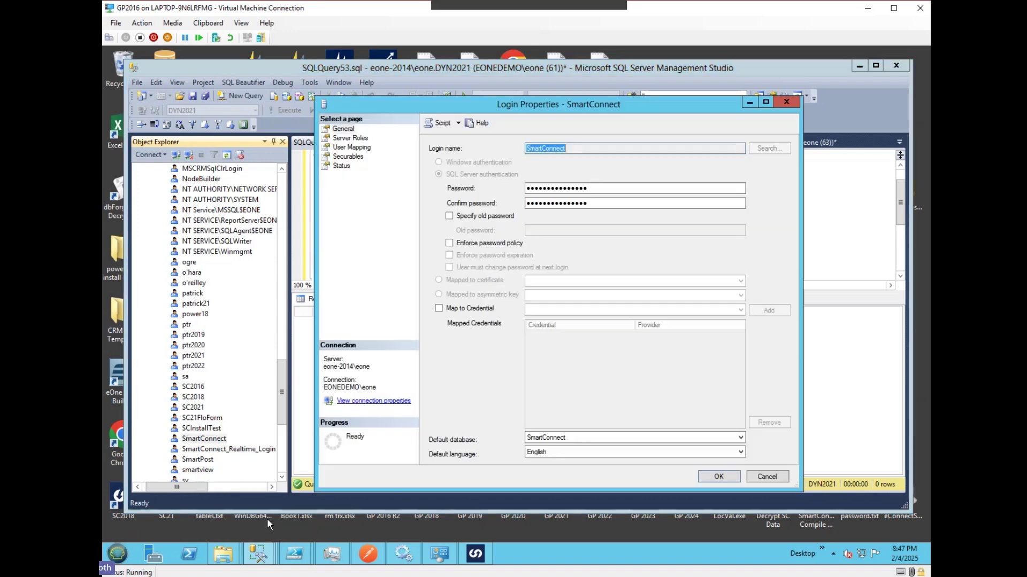
key("Tab")
type("••••••••••")
key("Tab")
type("••••••••••")
key("Tab")
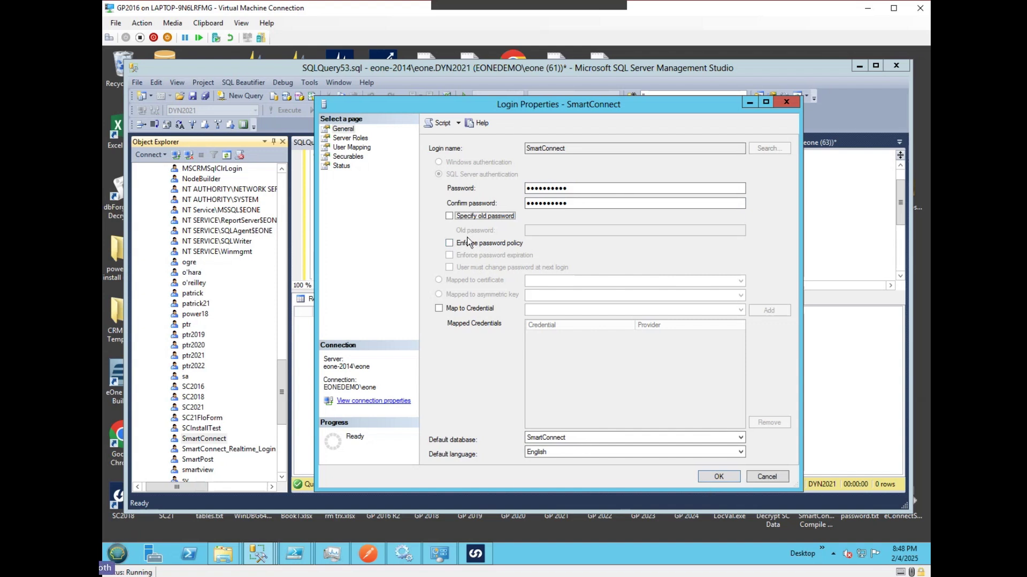
left_click(719, 476)
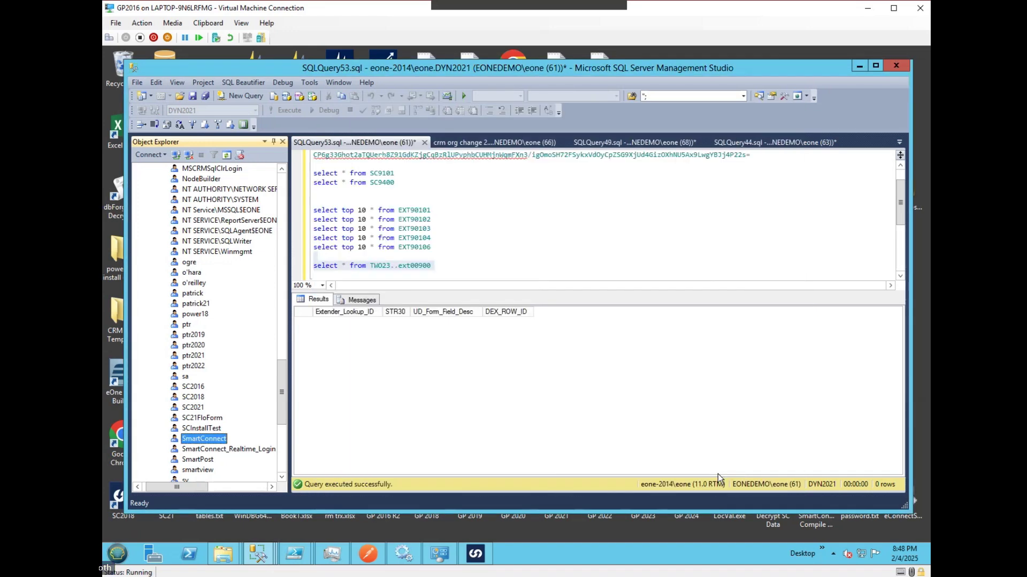
Step: Back in SmartConnect Configuration, re-enter the MSSQL password, retest the connection and check the Main Setup Configuration path
left_click(477, 556)
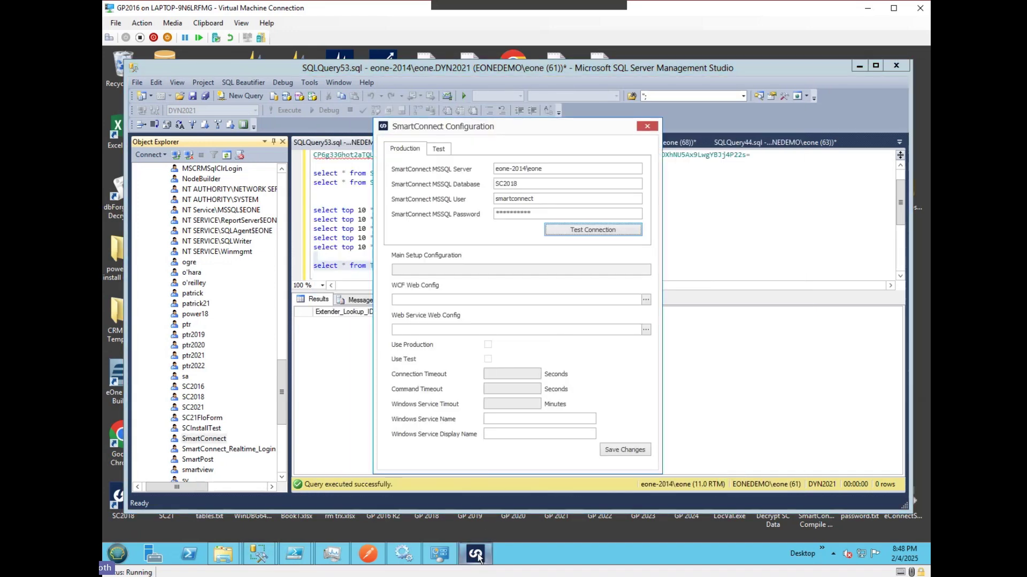
double_click(545, 213)
type("*********")
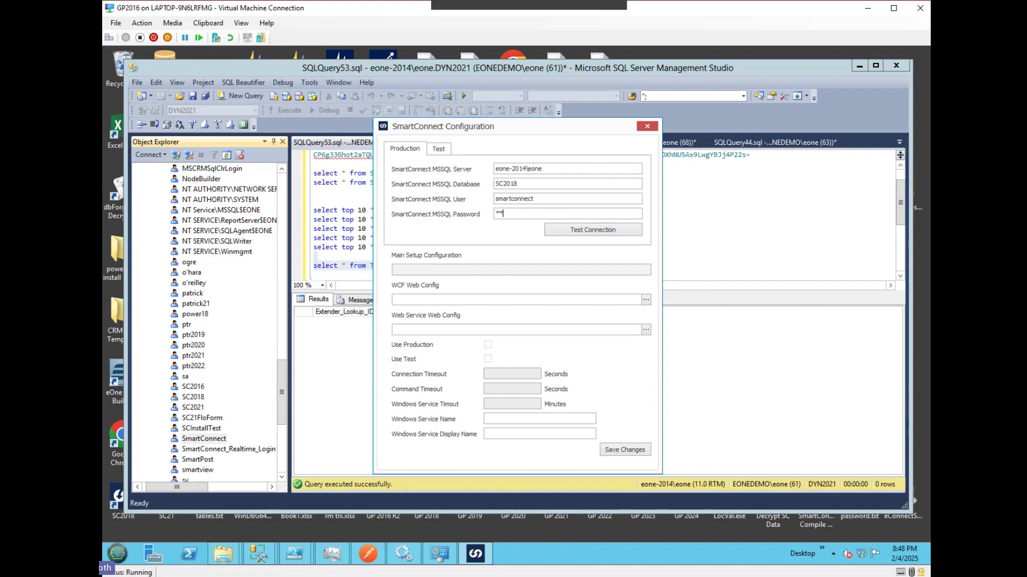
type("*")
left_click(587, 230)
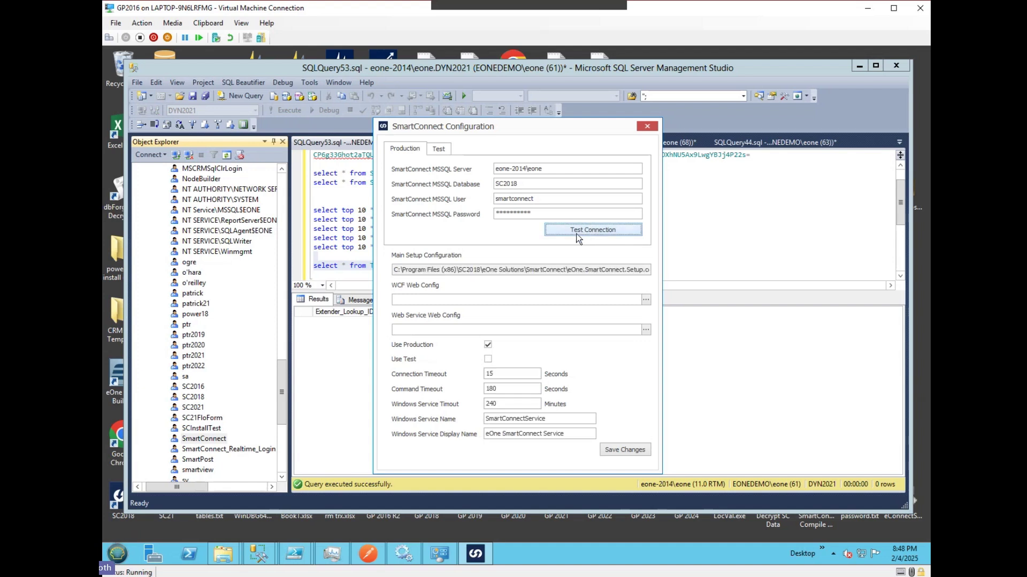
left_click_drag(420, 270, 704, 277)
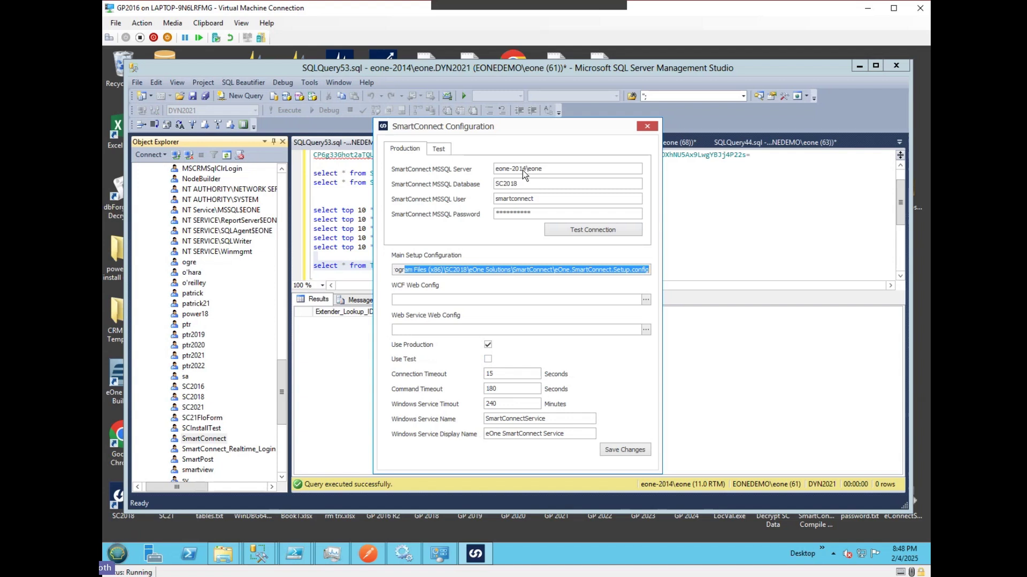
left_click(604, 269)
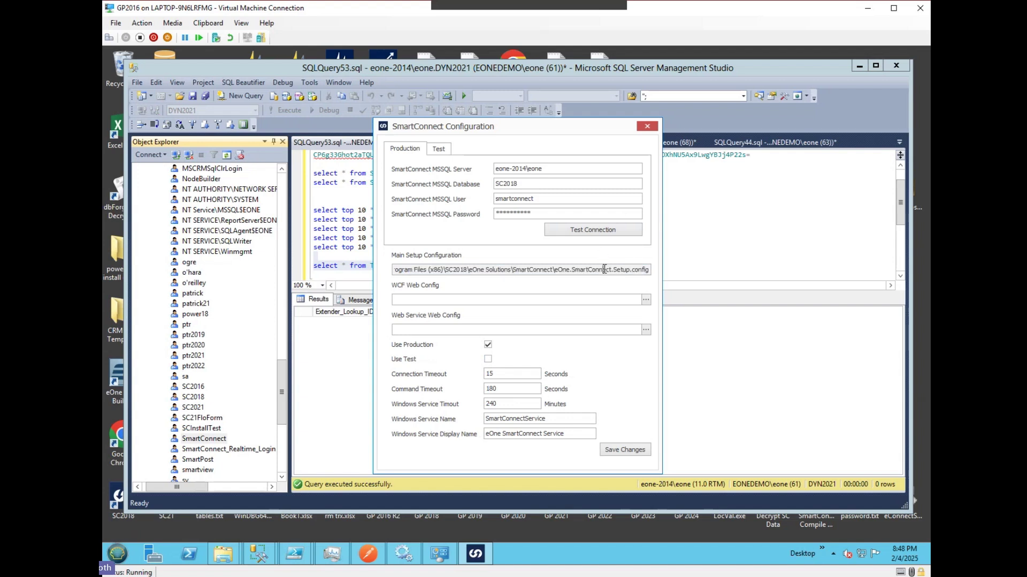
Step: Set the WCF Web Config to C:\Program Files (x86)\SC2018\eOne Solutions\wcf\web.config
left_click(646, 301)
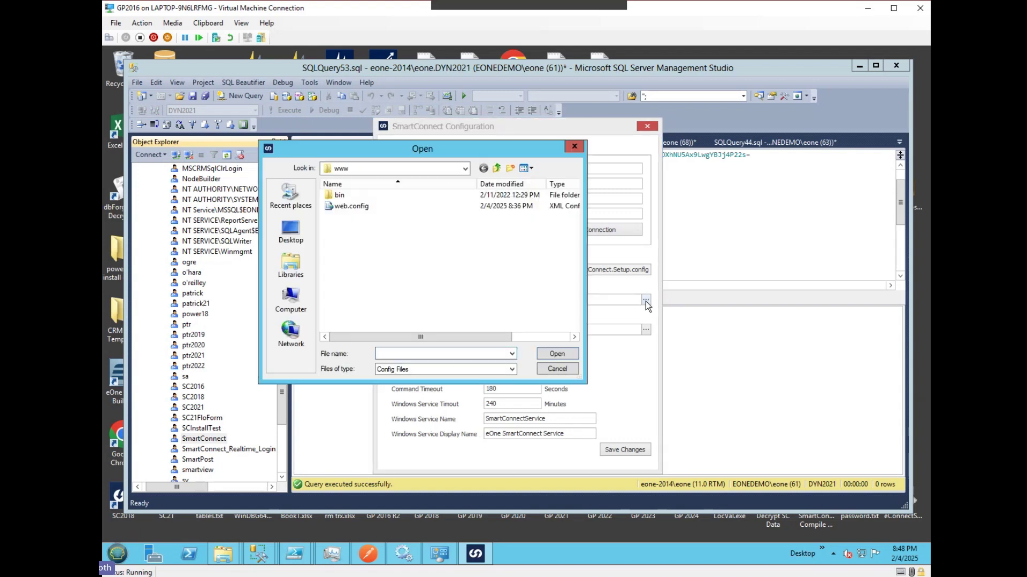
left_click(465, 168)
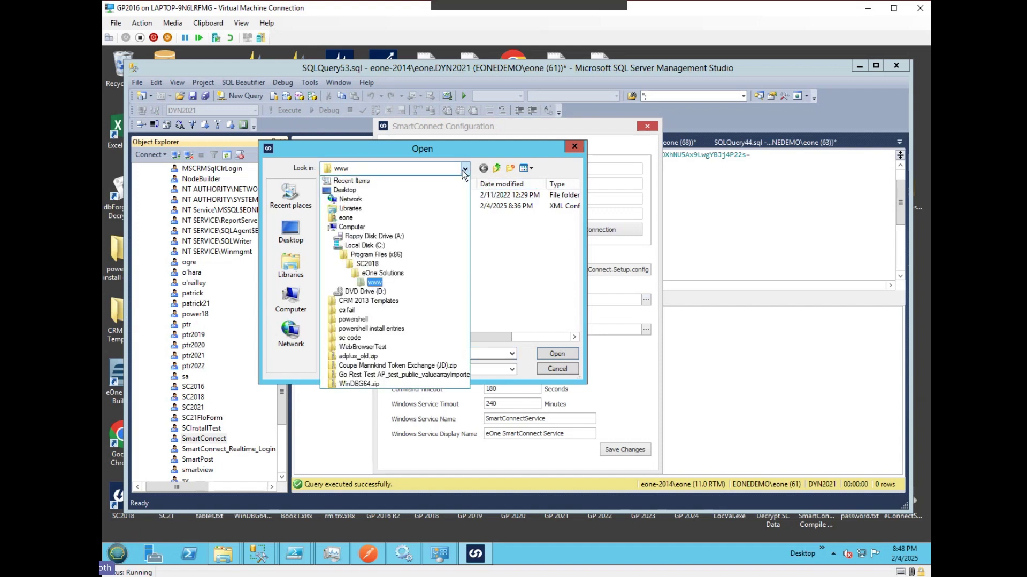
left_click(393, 274)
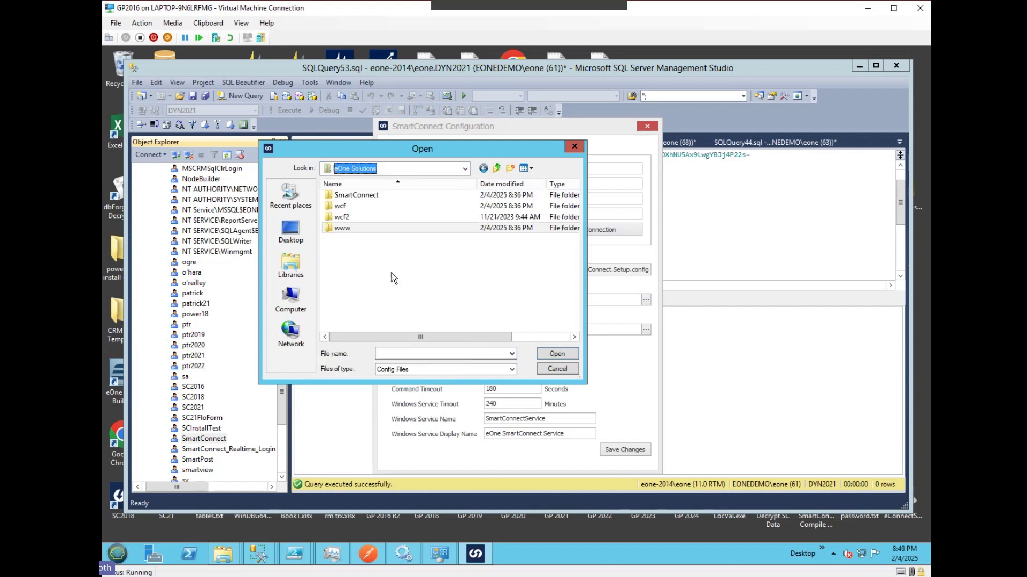
double_click(351, 215)
double_click(349, 207)
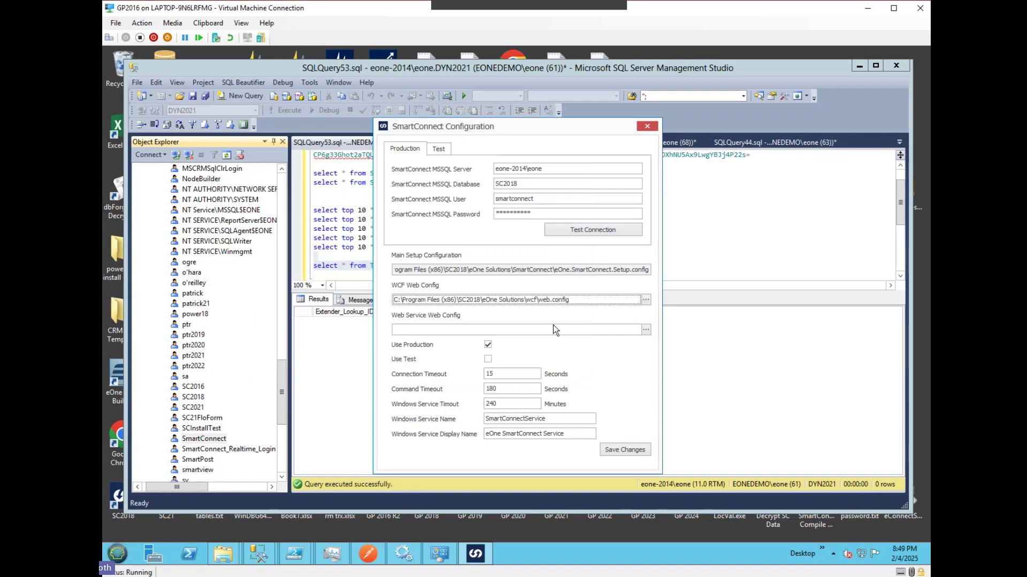
Step: Set the Web Service Web Config to C:\Program Files (x86)\SC2018\eOne Solutions\www\web.config and save the configuration changes
left_click(645, 330)
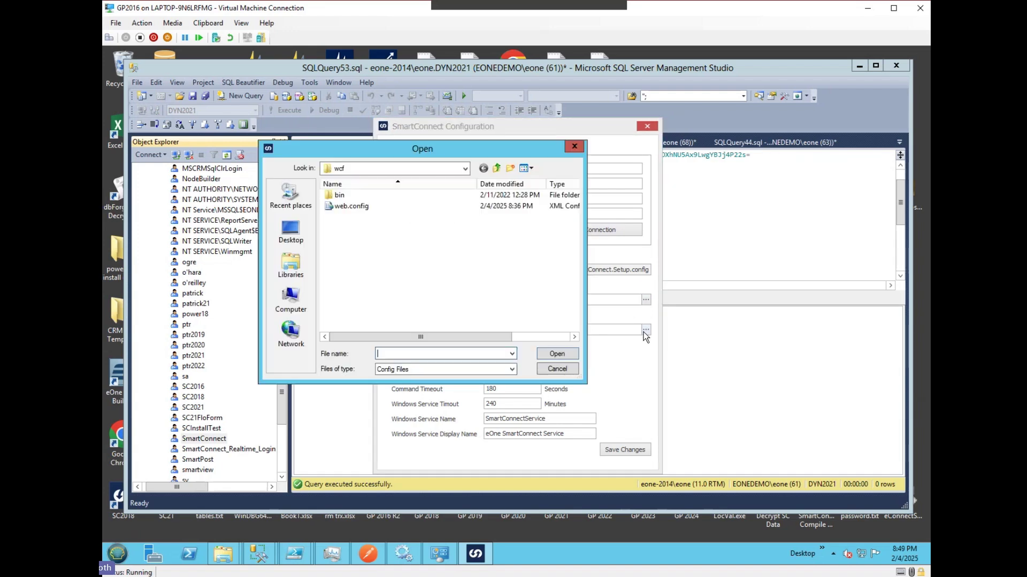
left_click(465, 169)
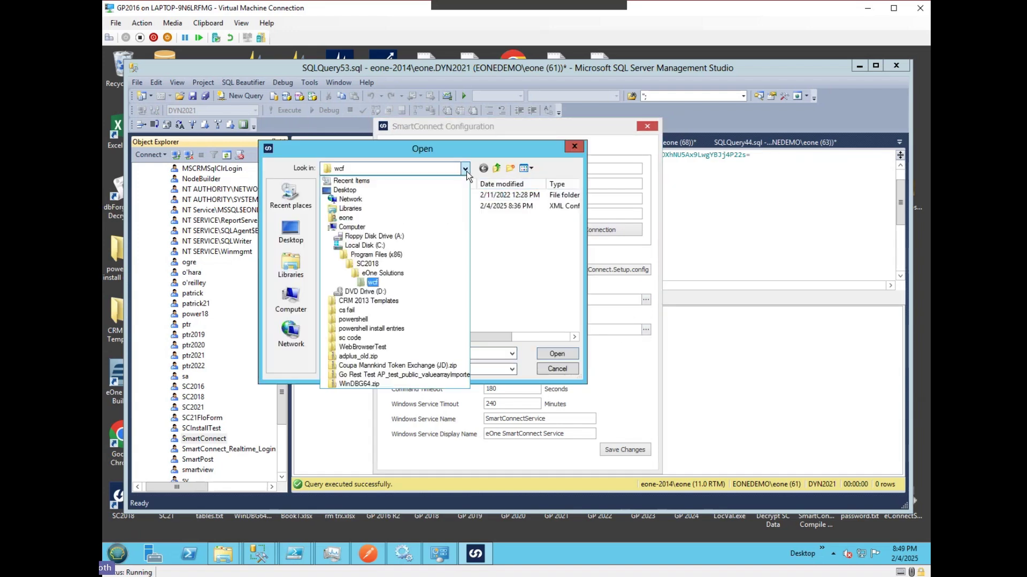
left_click(375, 275)
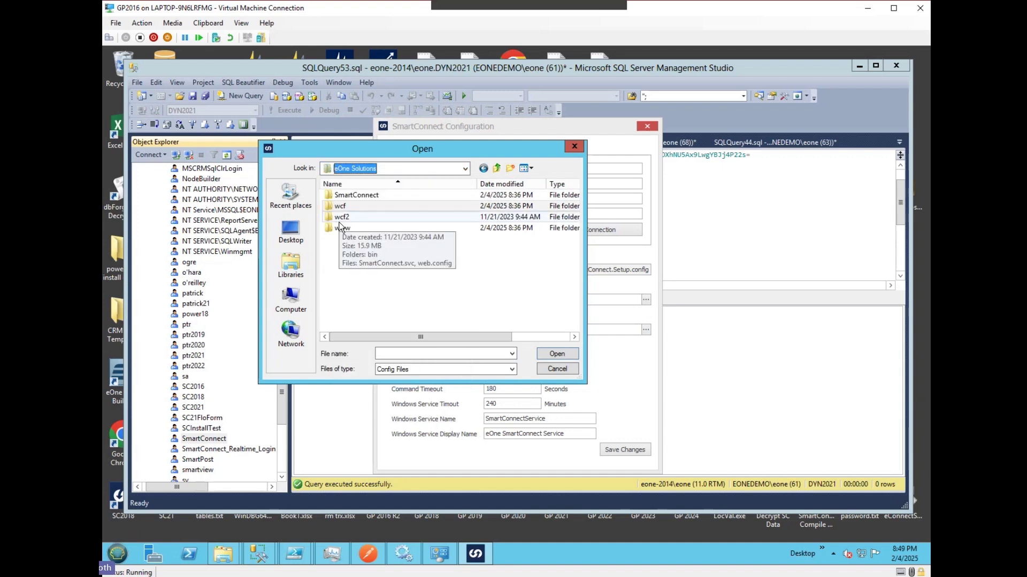
double_click(347, 229)
double_click(341, 203)
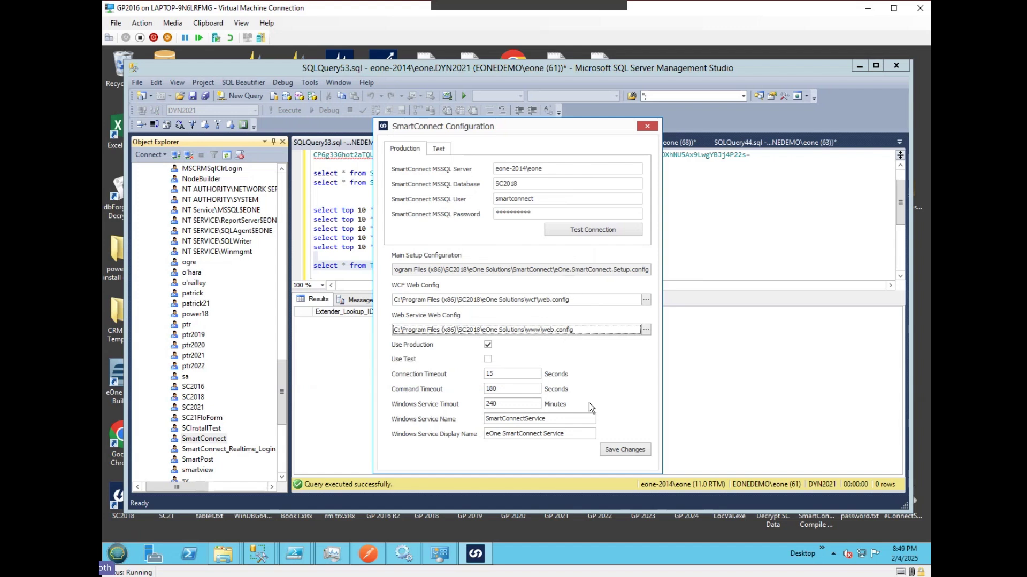
left_click(627, 452)
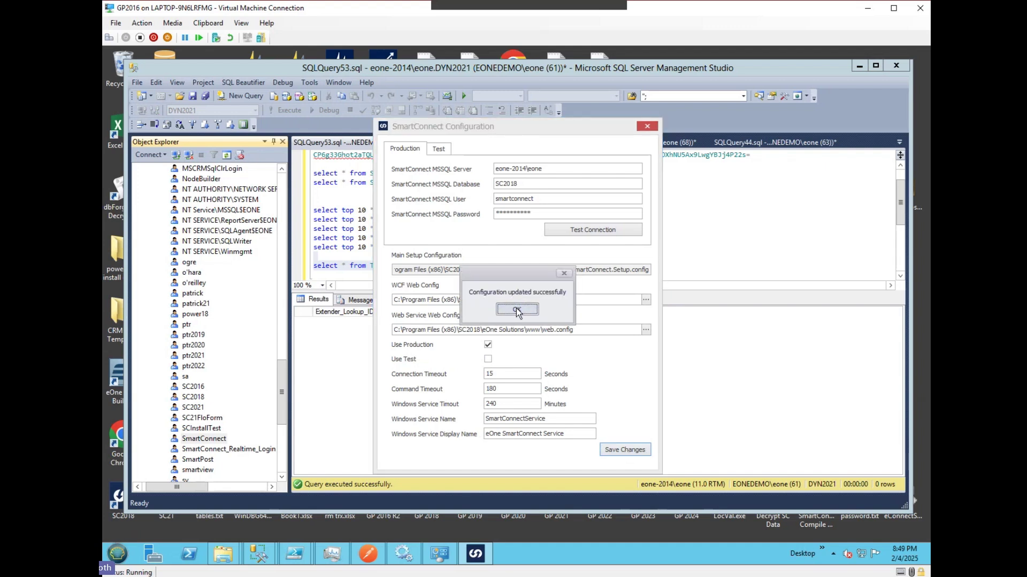
left_click(516, 310)
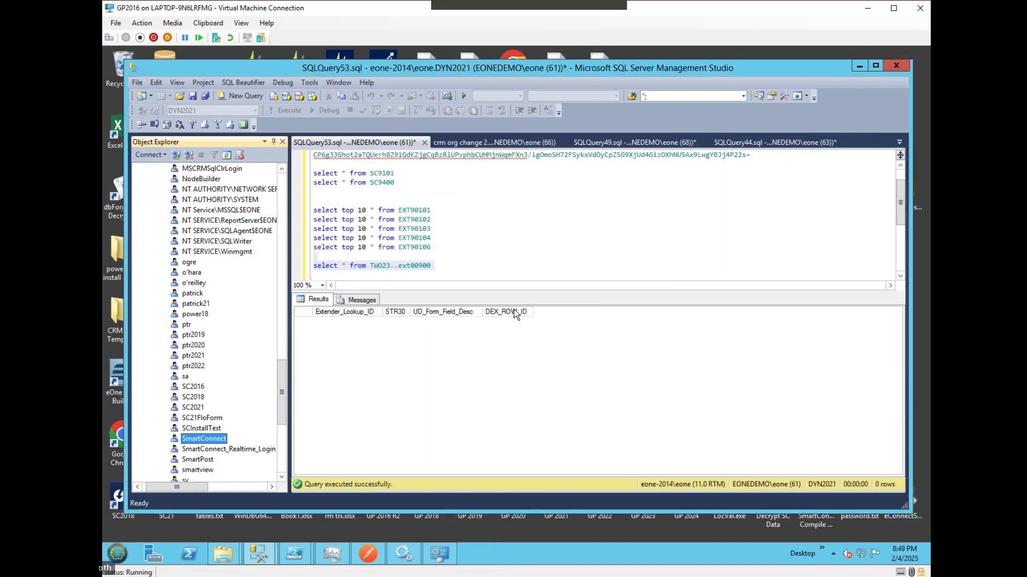
Step: Minimize SQL Server Management Studio, launch SC2018 from the desktop and log in to eone-2014\eone - SC2018
left_click(860, 65)
double_click(123, 500)
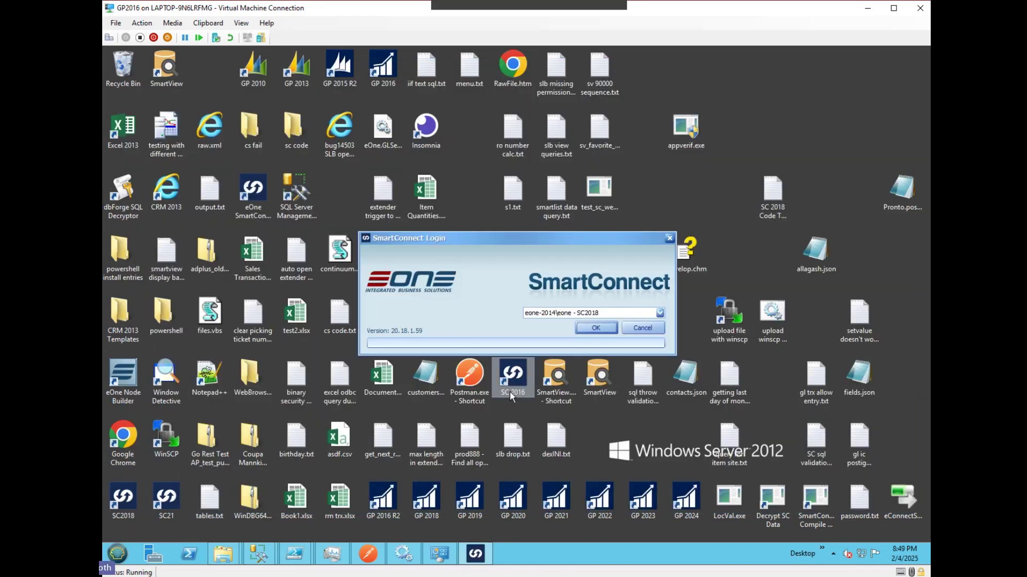
left_click(593, 328)
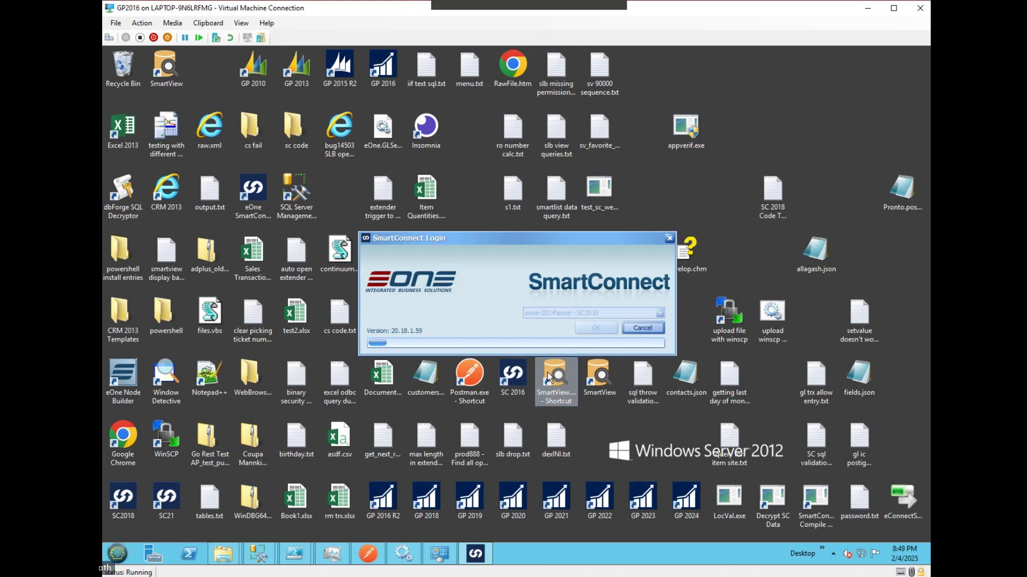